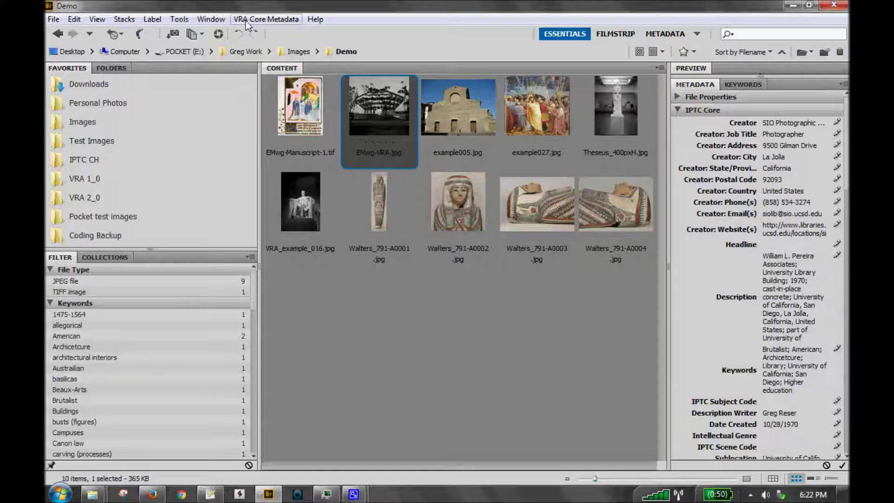
Open the VRA Core Metadata menu for EMwg-VRA.jpg in the Demo folder.
click(264, 21)
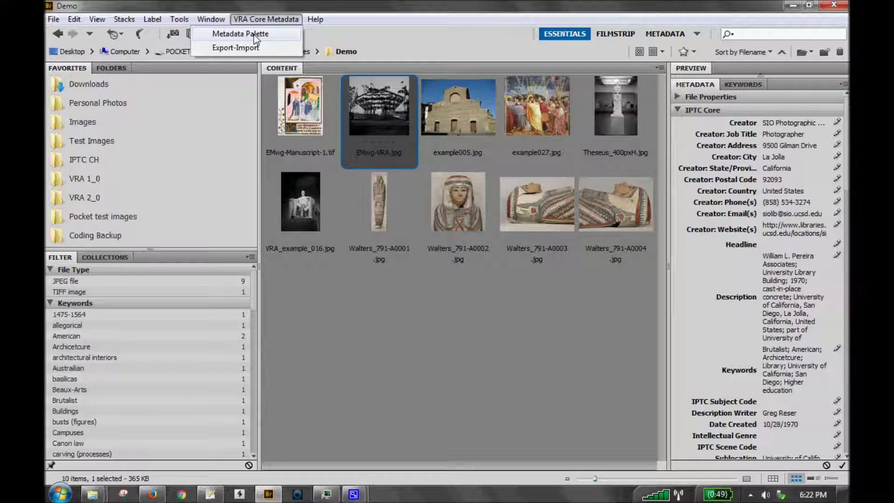
Launch the VRA Metadata Palette for the University Library Building record and position its window.
click(254, 35)
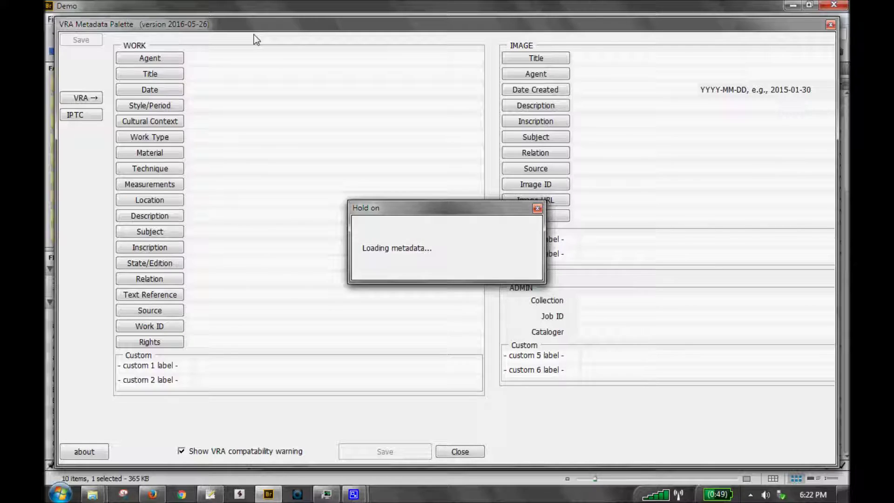
drag(297, 25, 316, 45)
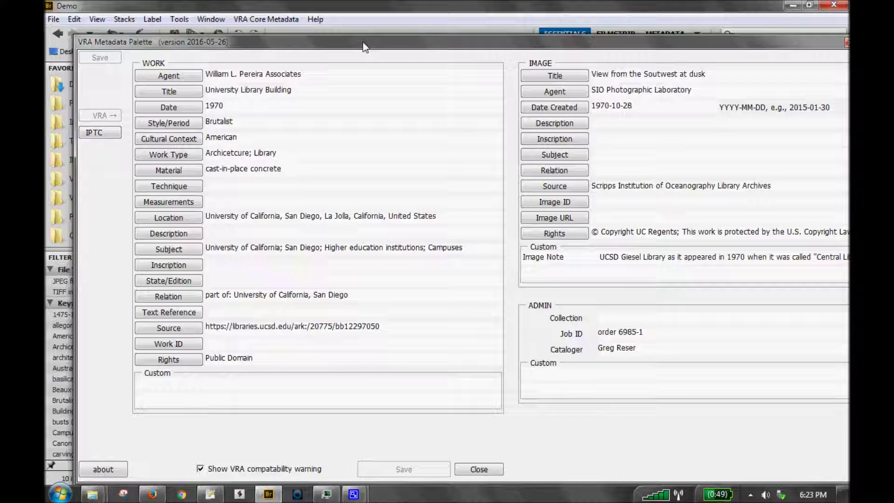
drag(366, 47, 354, 34)
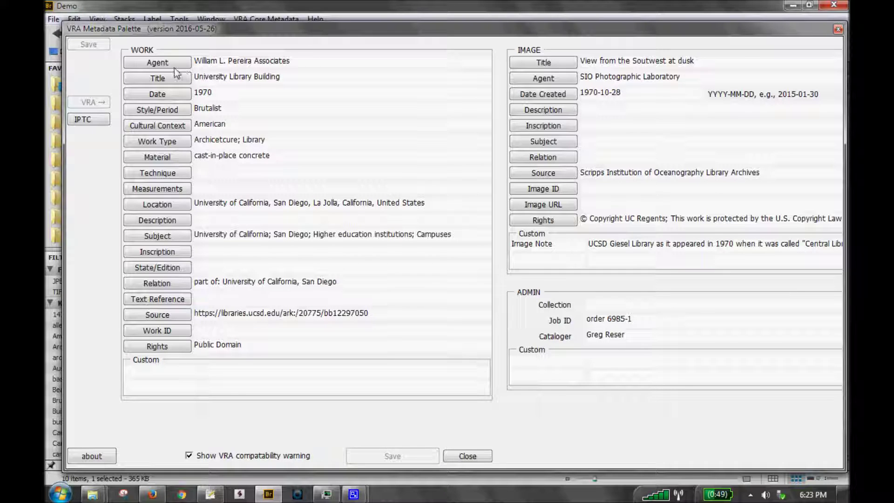
Open Indexed Fields for the work agent, review Title, Date and Style/Period, then return to Agent.
mouse_move(162, 65)
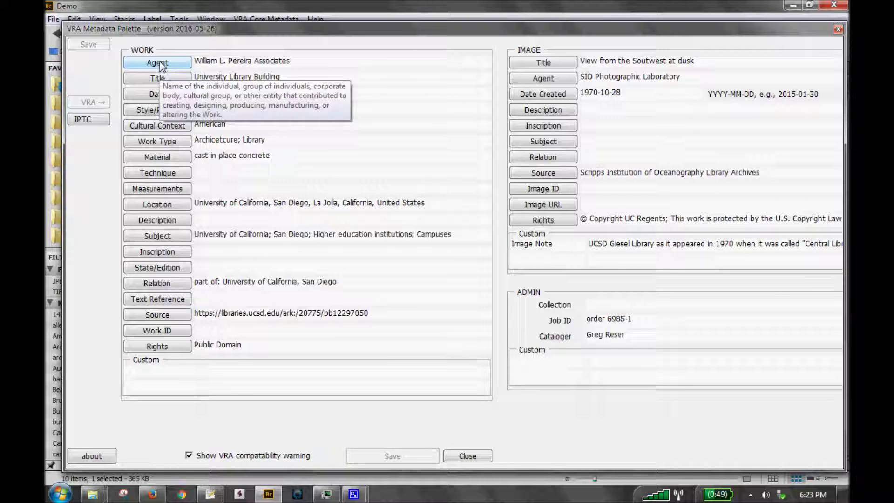
click(160, 63)
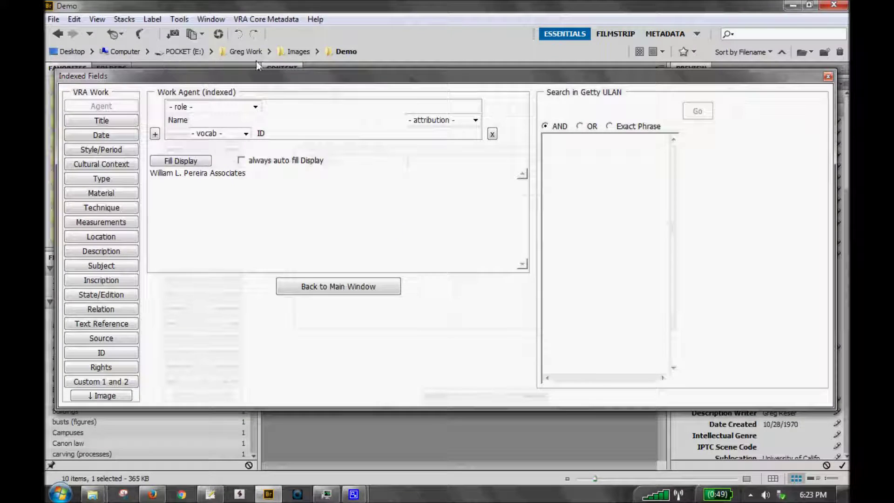
drag(266, 72, 274, 51)
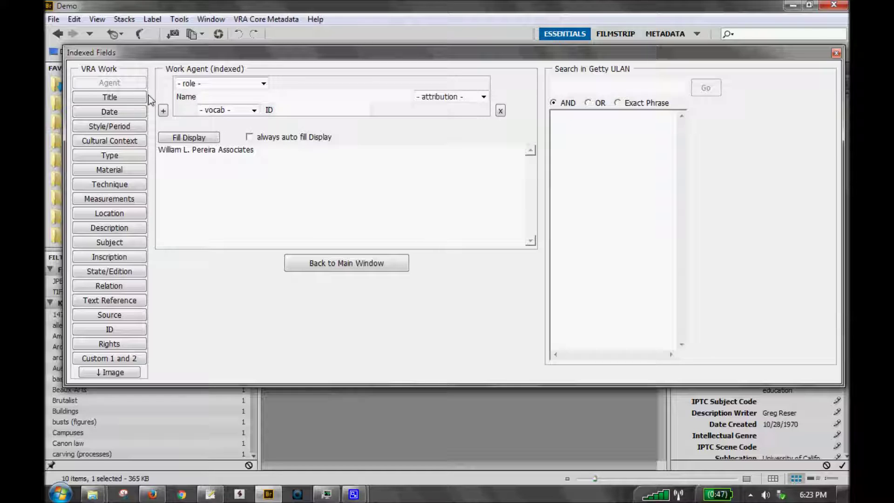
click(135, 102)
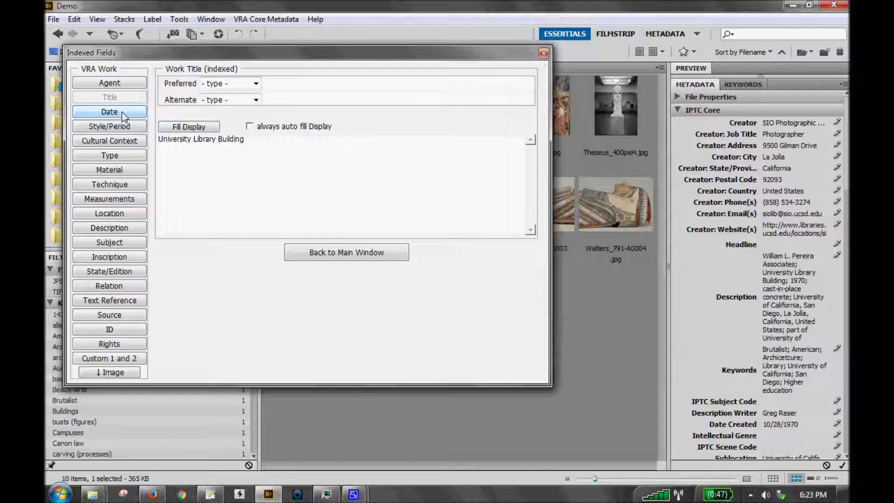
click(122, 112)
click(120, 131)
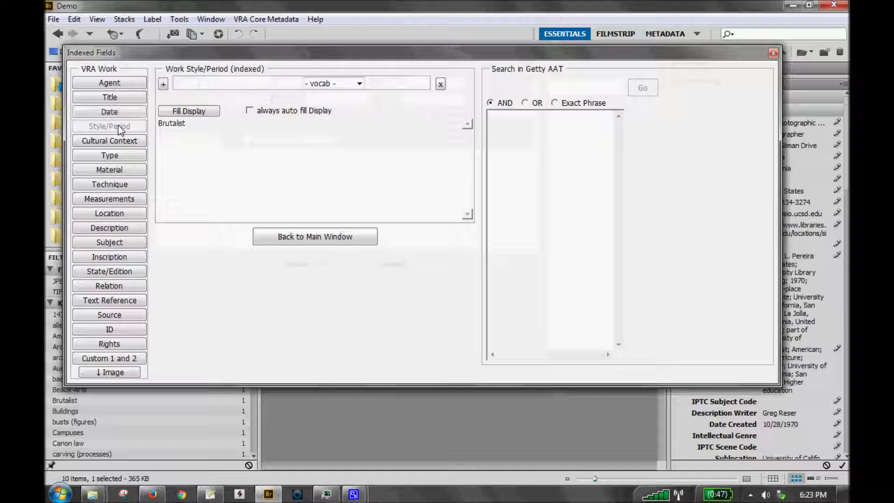
click(119, 83)
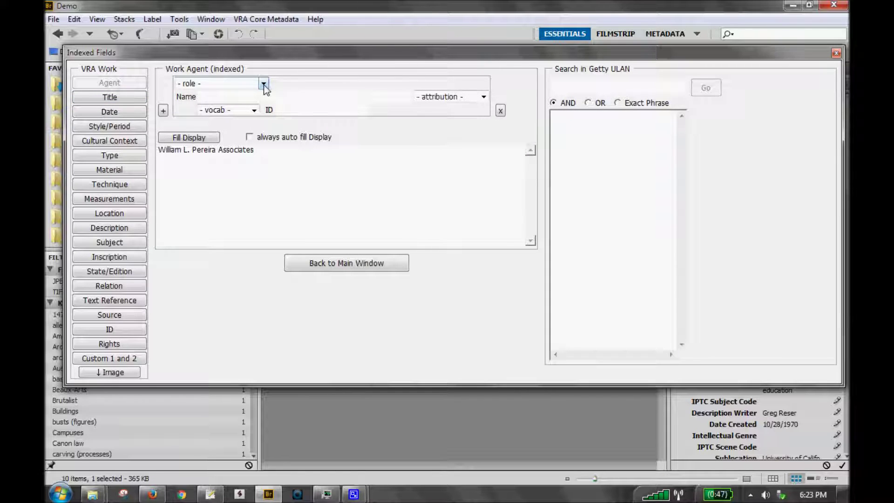
Set the work agent's role to architect and begin entering 'william' as its name.
click(264, 85)
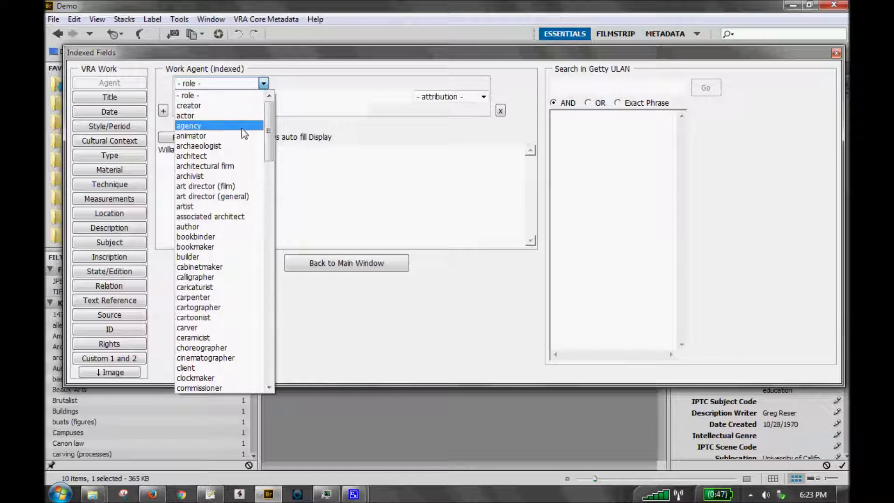
click(233, 155)
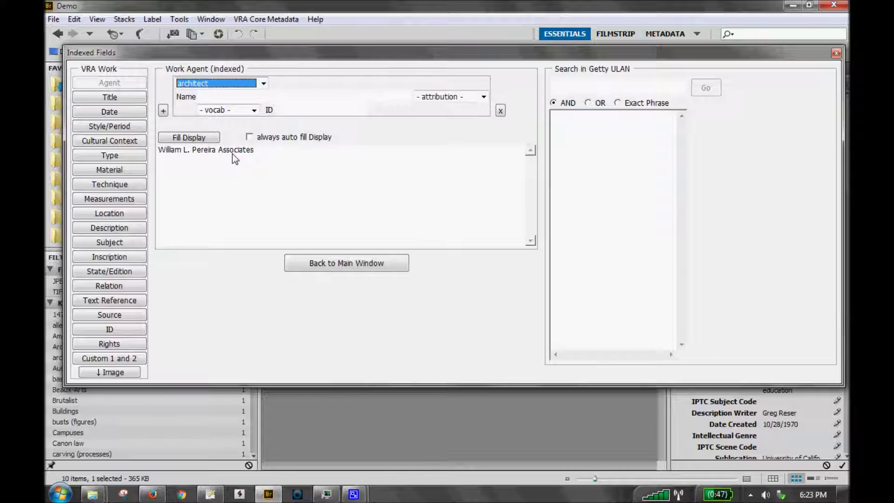
click(230, 94)
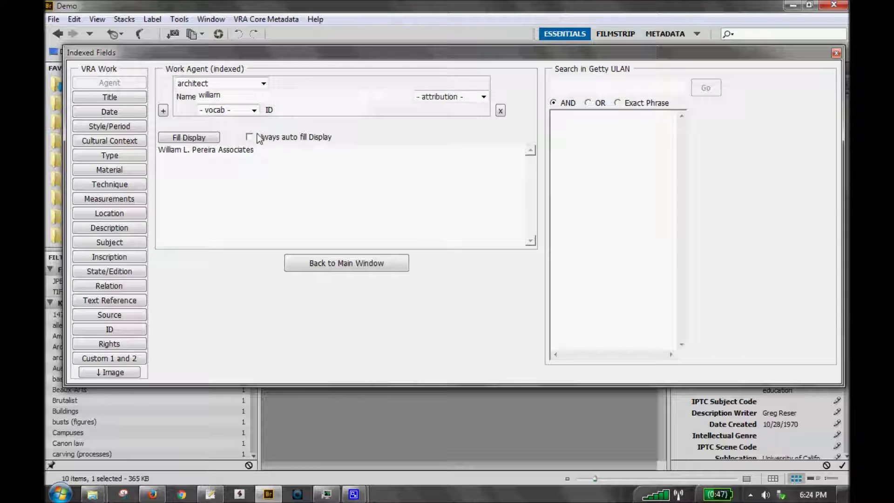
Search Getty ULAN for the architect's name copied from the display text.
mouse_move(216, 153)
mouse_down()
mouse_move(203, 154)
mouse_move(216, 153)
mouse_up()
key(ctrl+c)
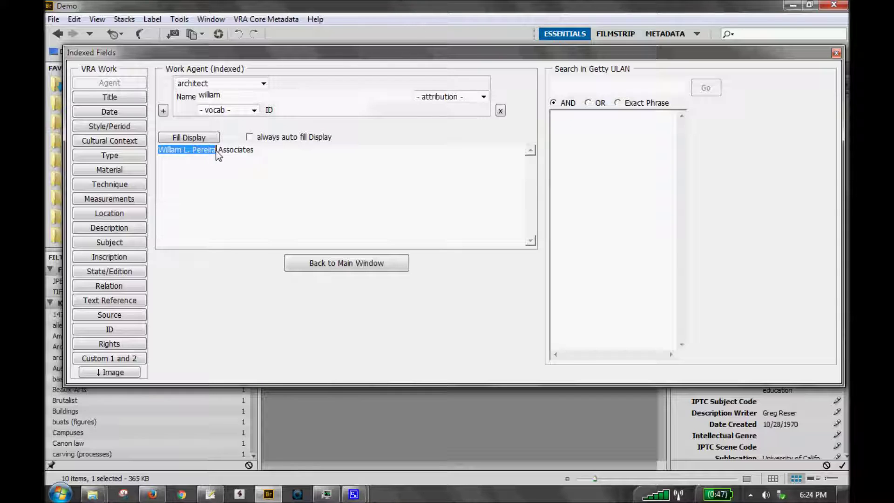
click(601, 88)
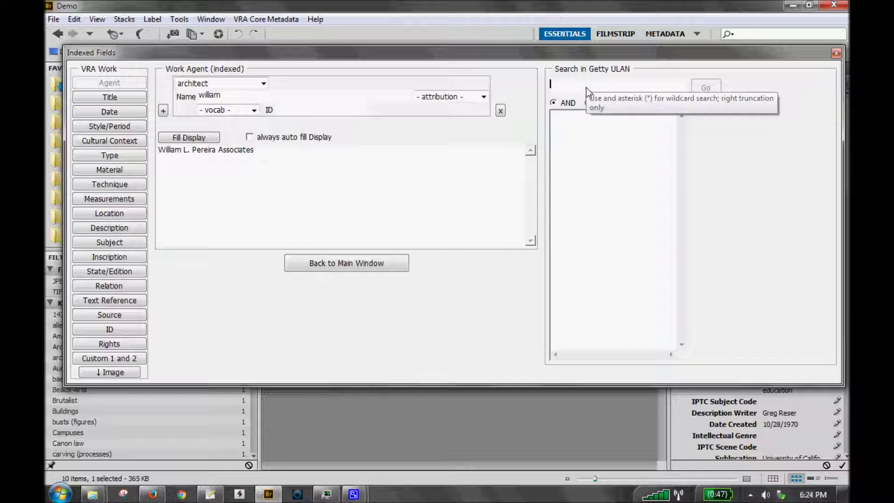
key(ctrl+v)
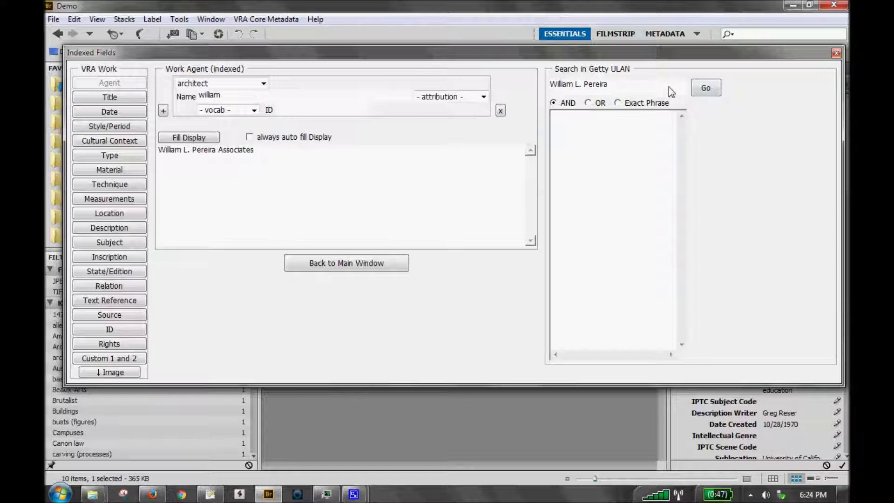
key(Return)
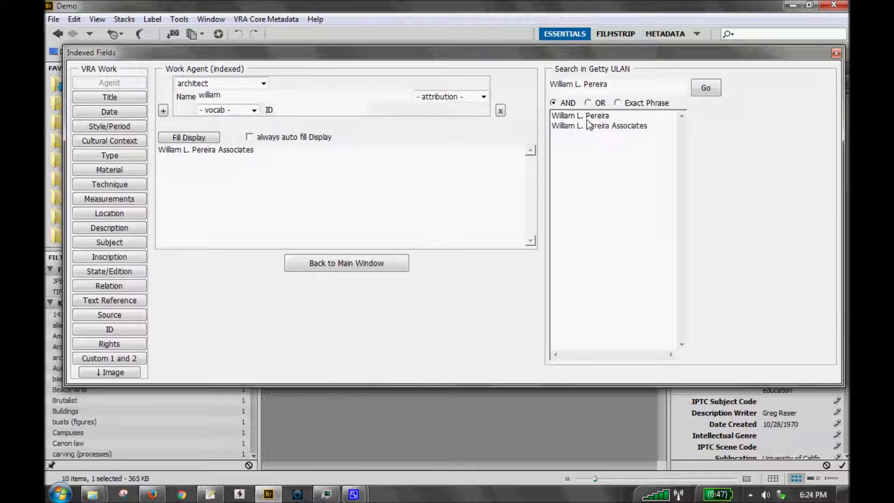
Compare the architect and firm records, then apply William L. Pereira Associates, ULAN ID 500250257.
click(587, 119)
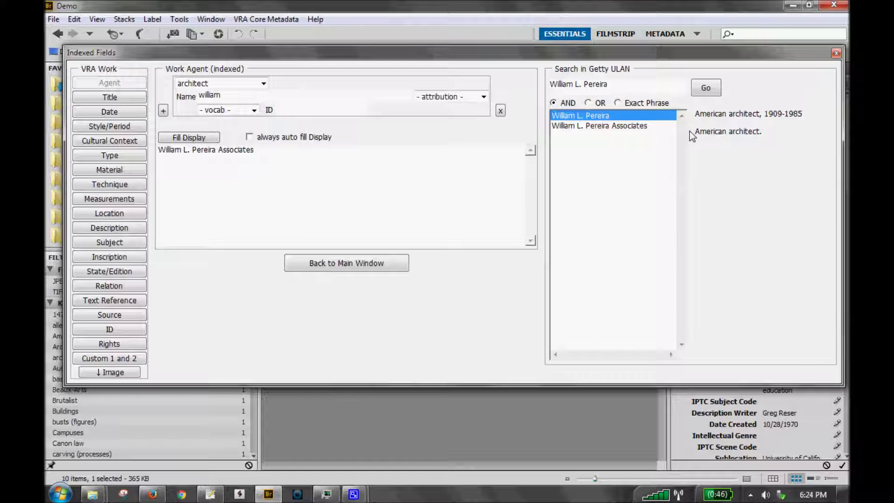
click(624, 127)
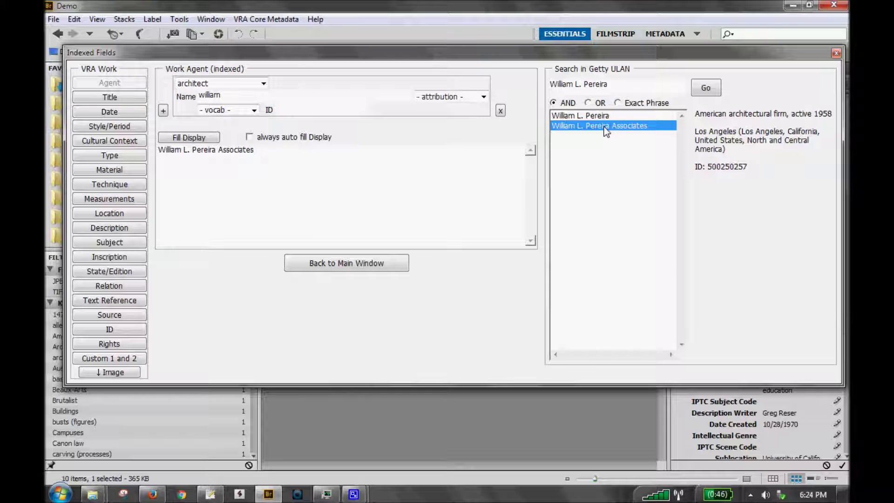
double_click(606, 127)
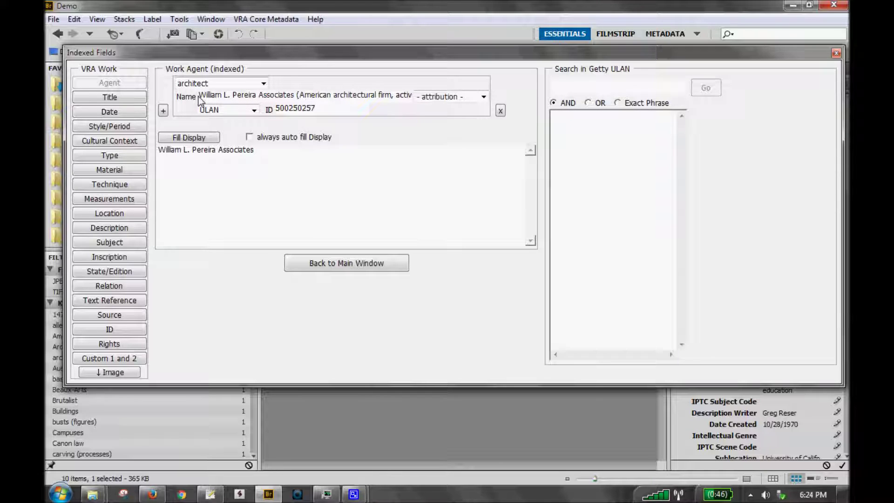
Check the attribution qualifier list and leave it unset.
click(485, 97)
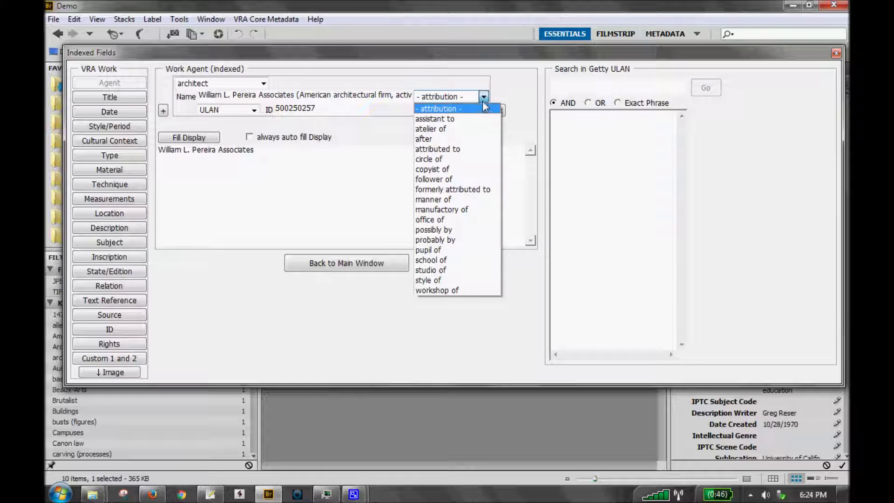
click(484, 97)
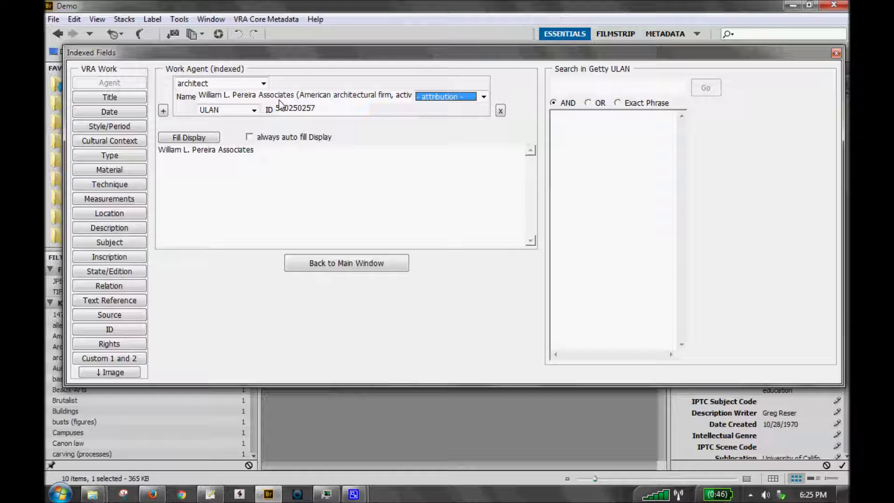
Fill Display with 'architect: William L. Pereira Associates (American architectural firm, active 1958)' and enable always auto fill.
click(193, 141)
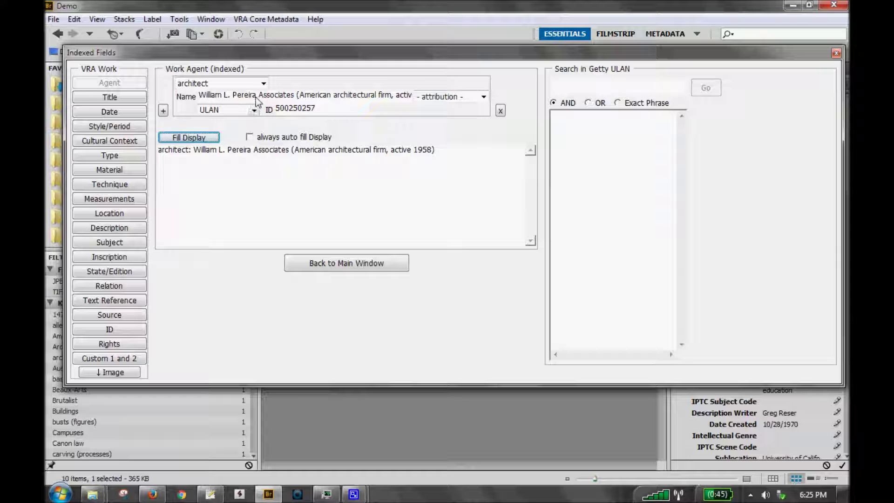
click(250, 139)
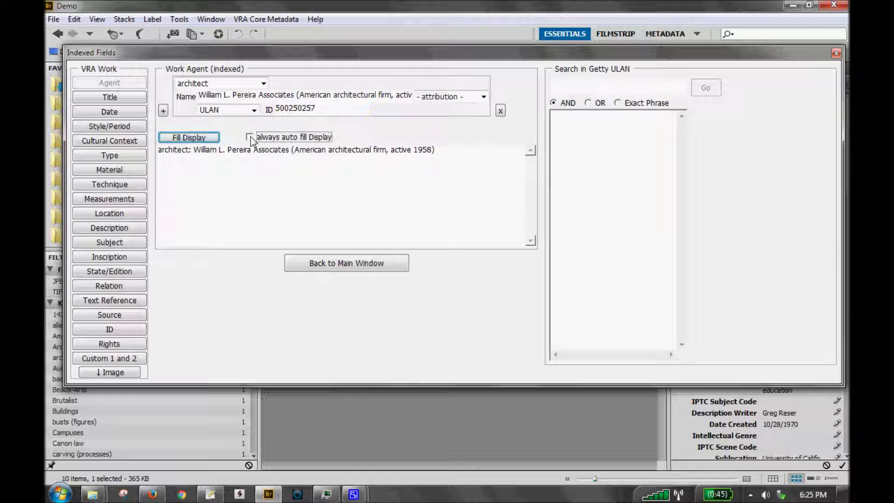
Remove 'American architectural firm,' from the agent name so it ends '( active 1958)', then refill Display.
double_click(300, 95)
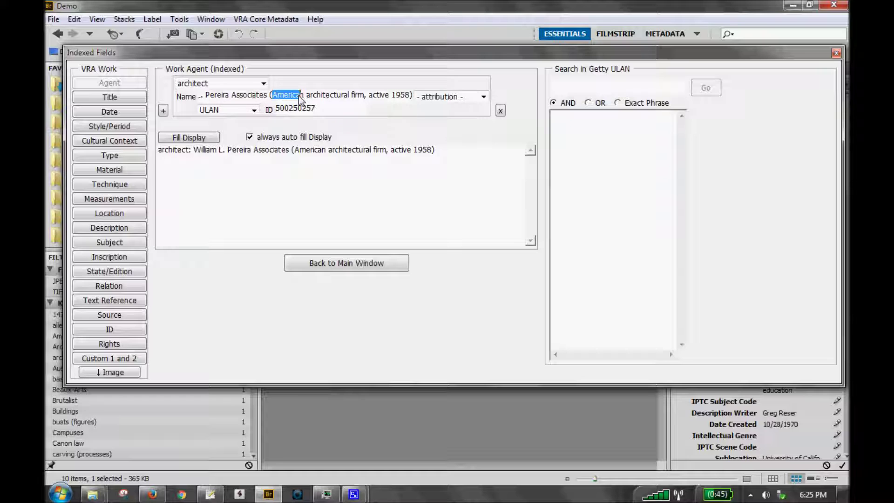
drag(300, 99, 365, 99)
key(BackSpace)
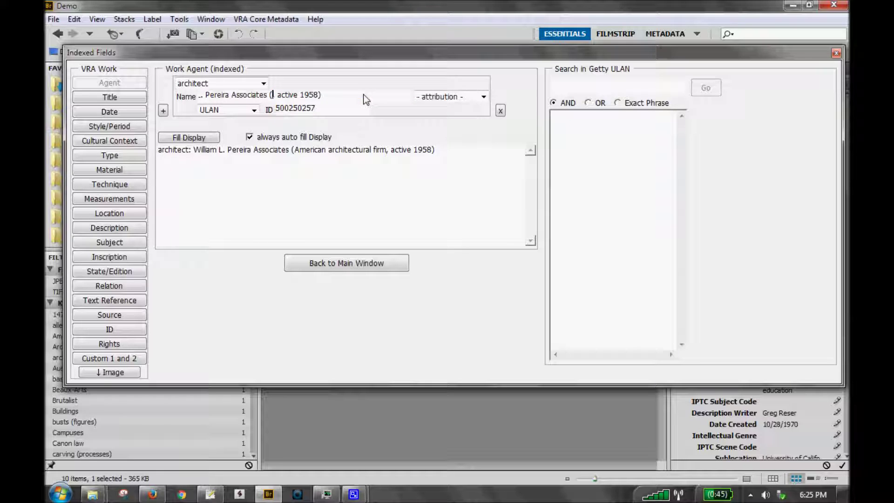
key(BackSpace)
key(BackSpace)
text(()
click(308, 186)
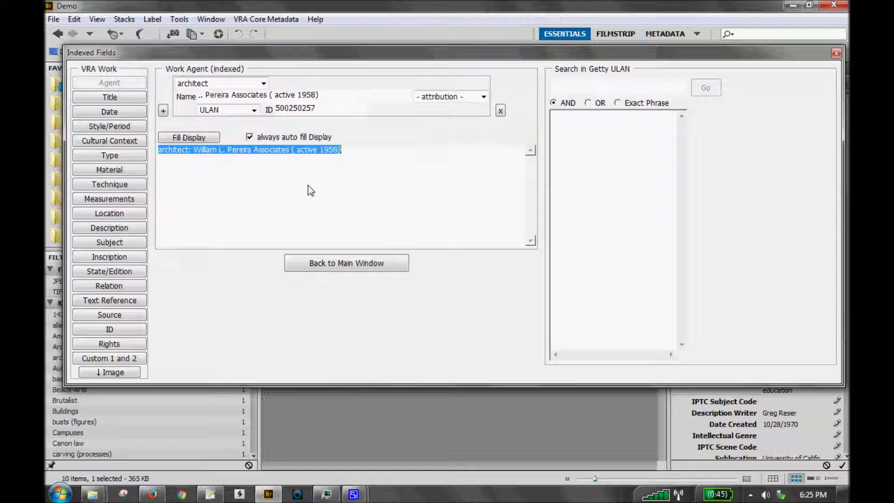
Delete the 'architect:' prefix from the display text and turn off always auto fill Display.
click(228, 184)
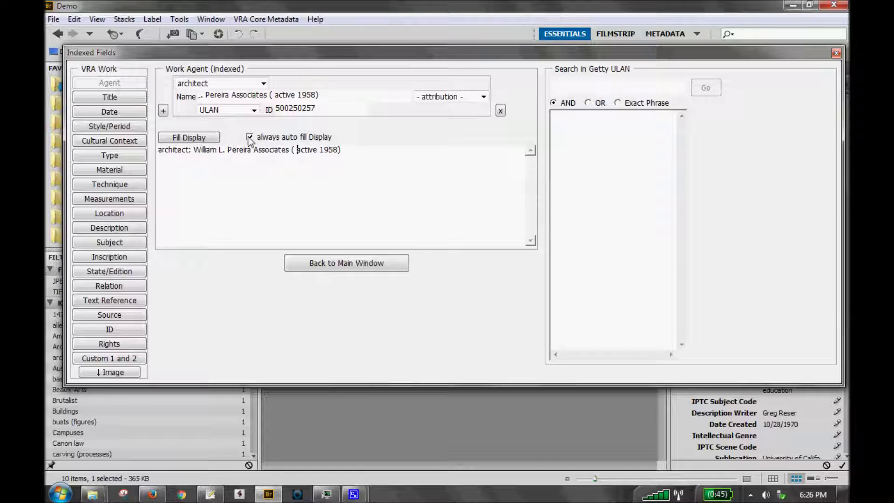
drag(270, 150, 177, 154)
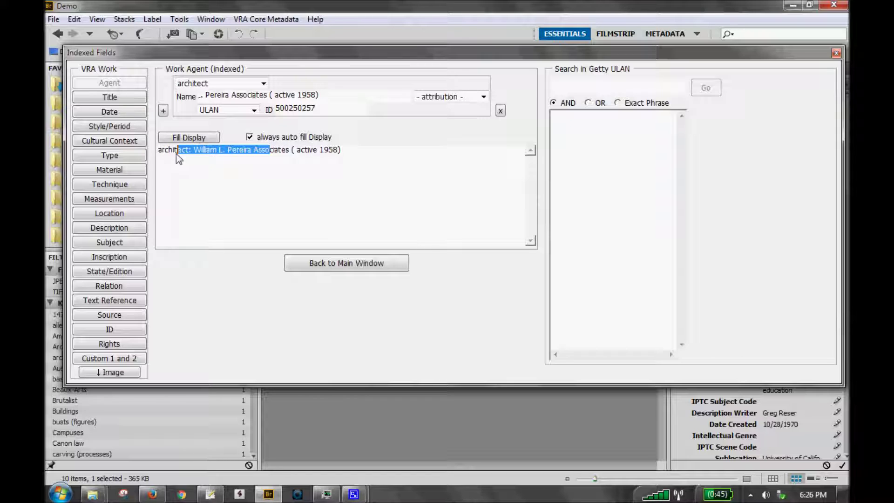
click(189, 159)
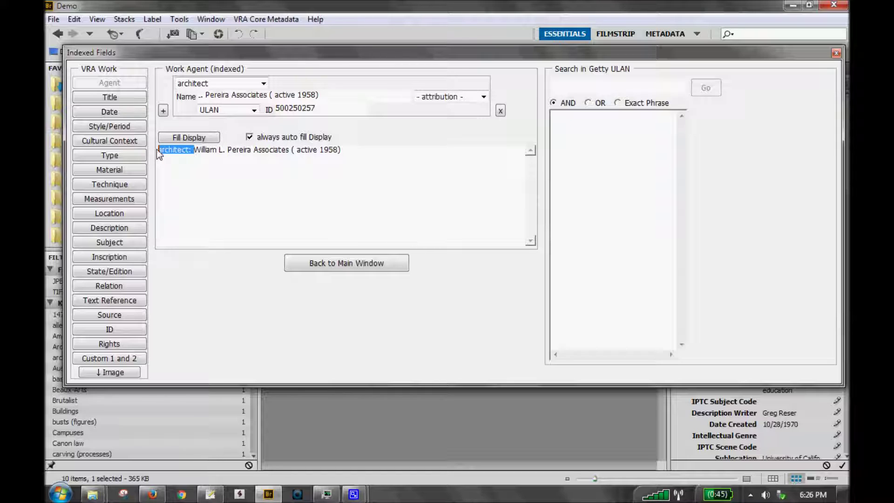
key(Delete)
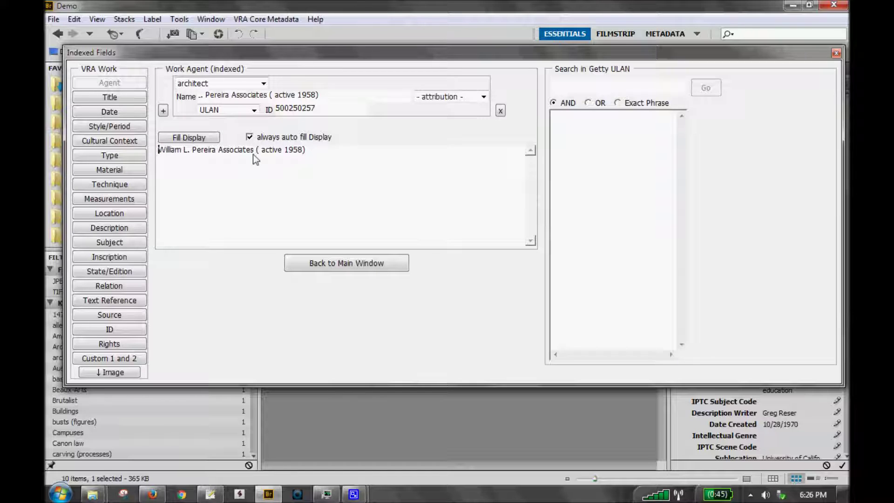
click(327, 99)
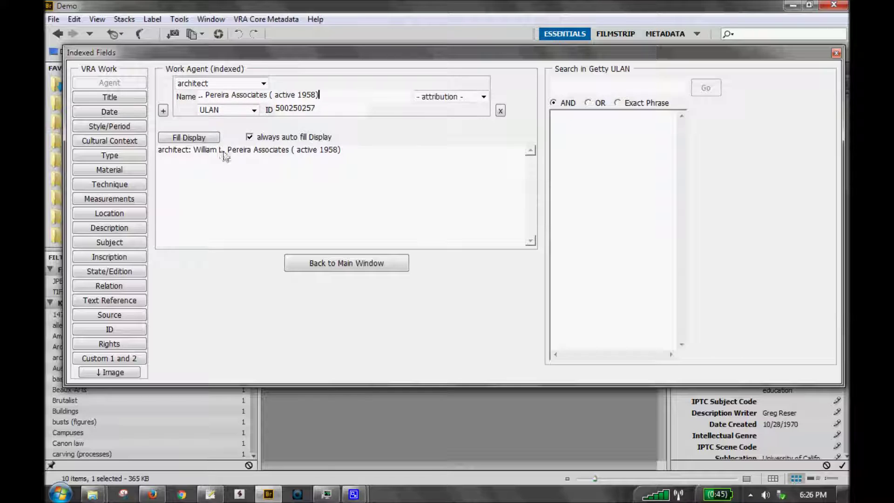
click(249, 137)
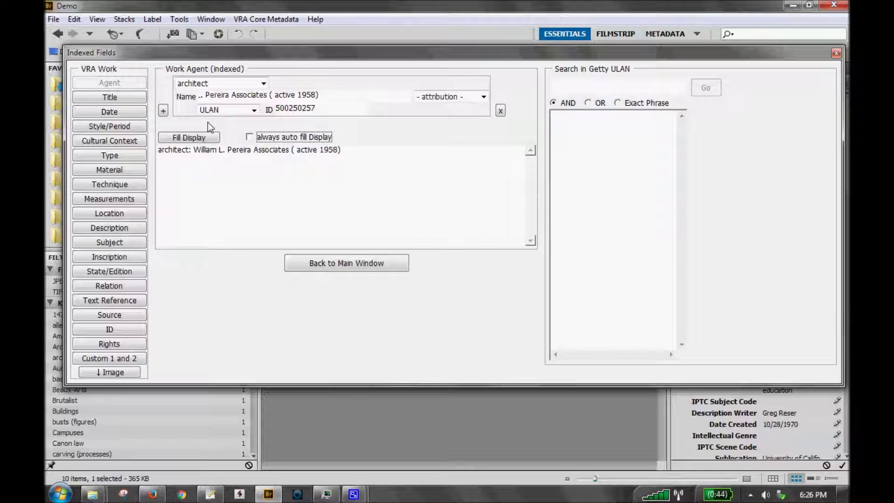
Add an agent row, remove it, then add a second empty agent entry.
click(163, 111)
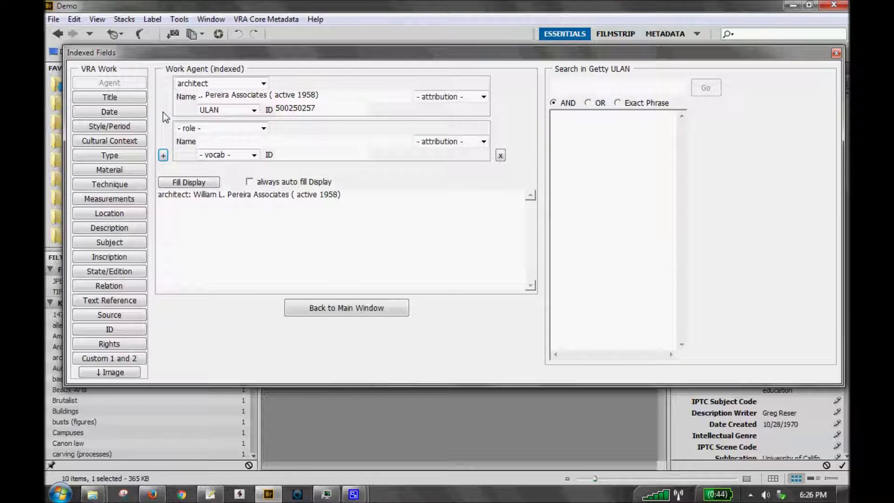
click(500, 156)
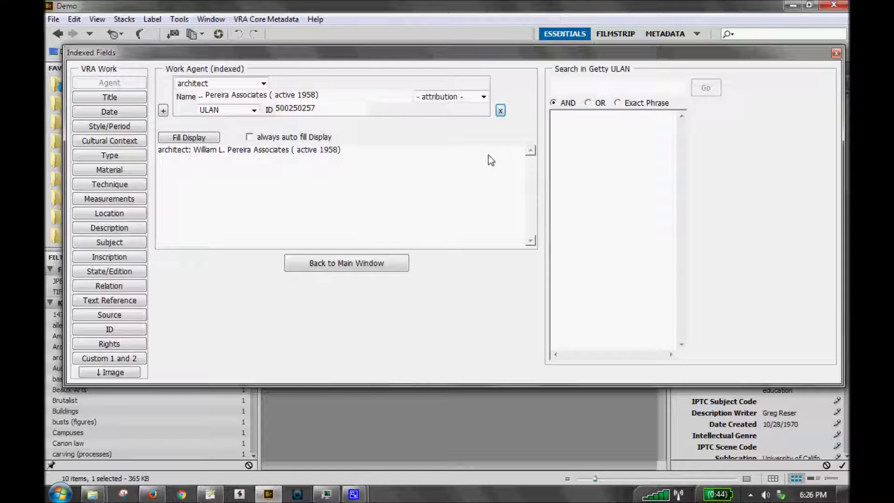
click(163, 110)
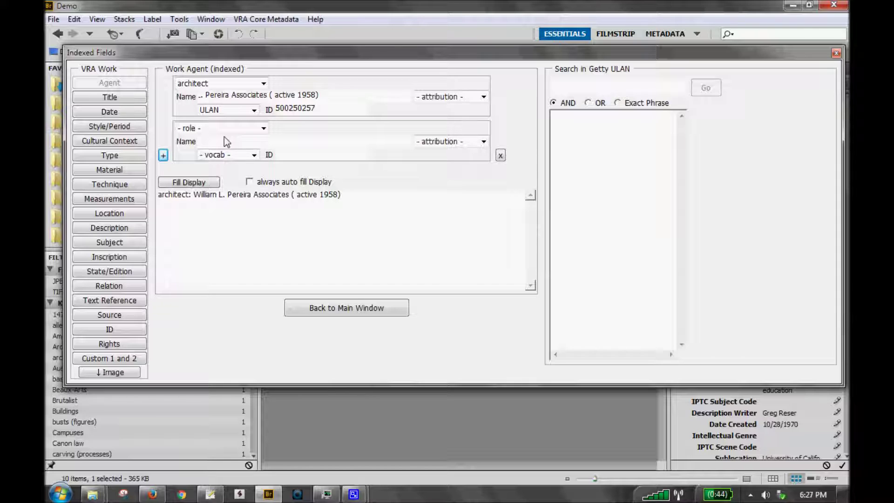
Add third, fourth and fifth empty agent entries, dismissing each compatibility-mode warning.
click(163, 156)
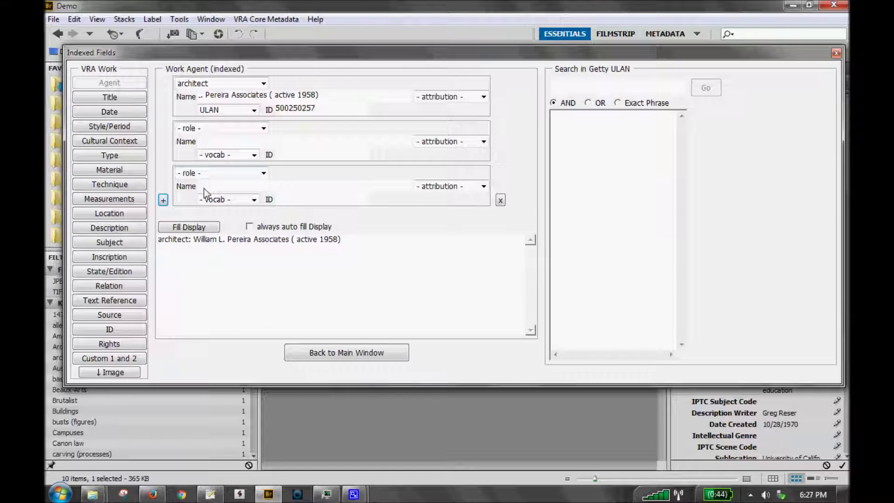
click(163, 199)
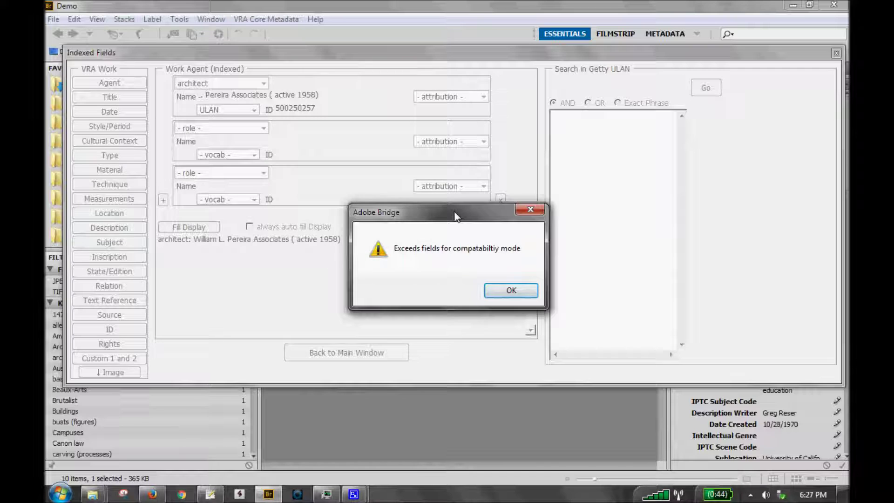
drag(455, 216, 440, 163)
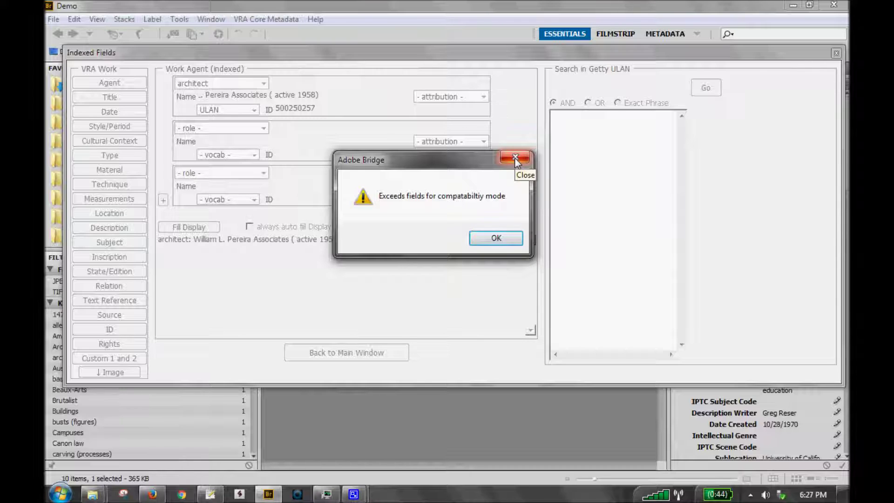
click(499, 238)
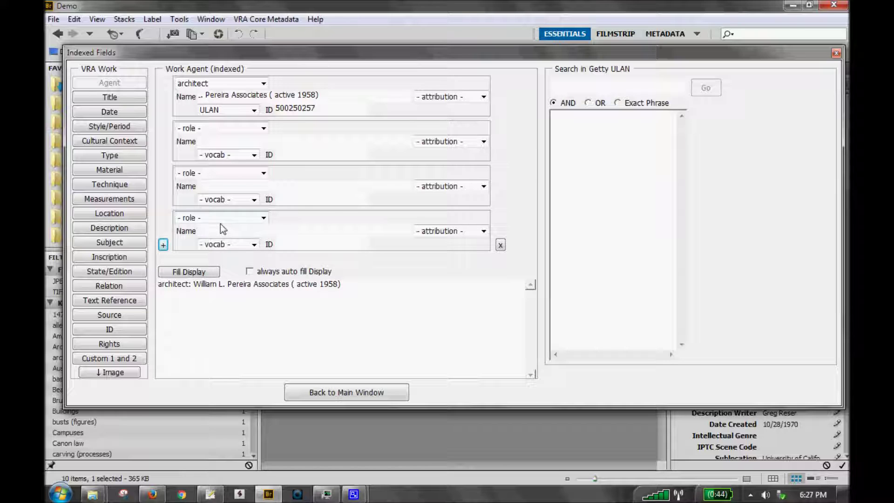
click(163, 245)
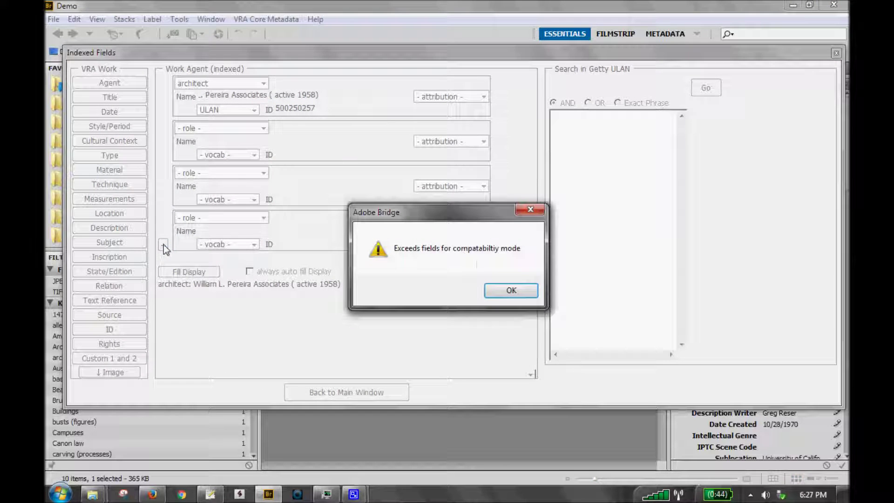
click(499, 289)
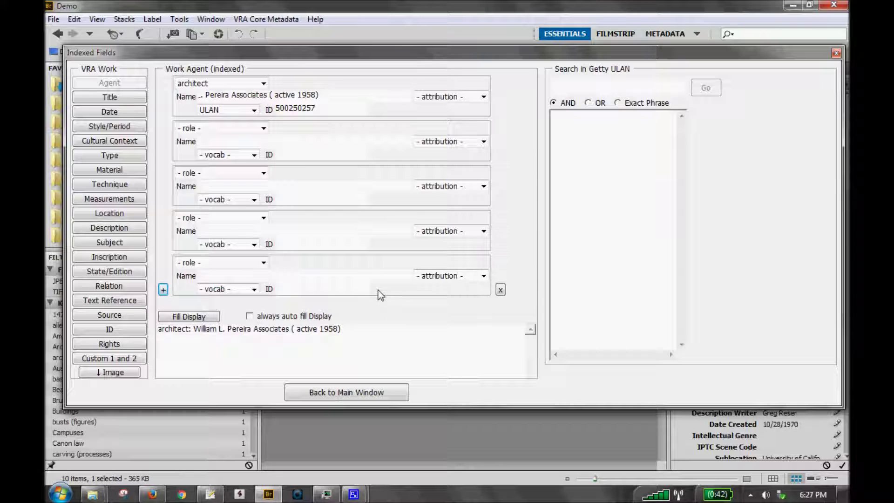
click(336, 393)
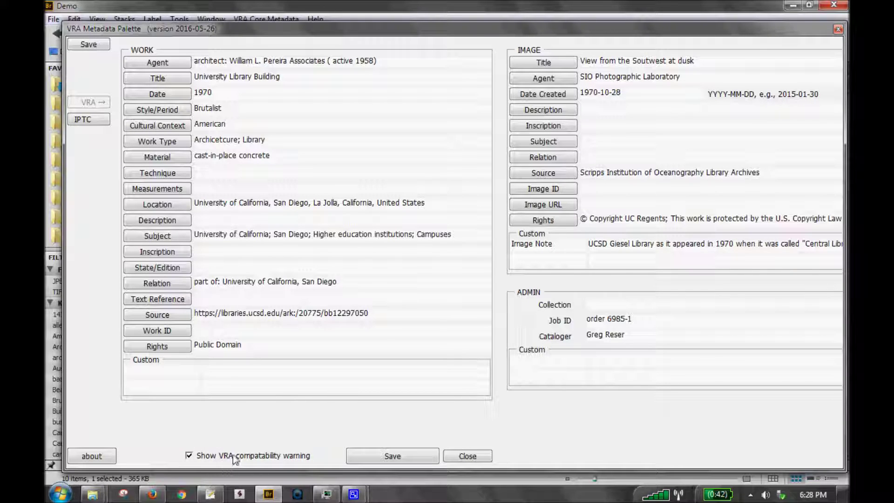
click(189, 455)
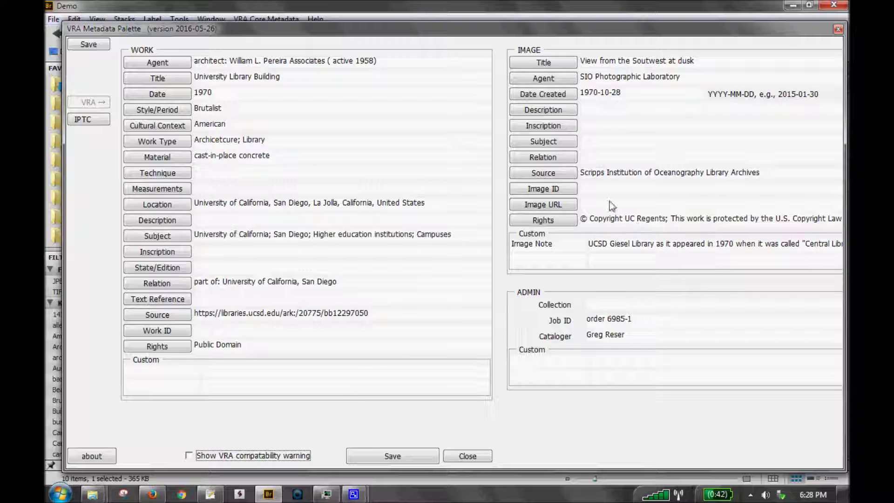
drag(624, 31, 622, 29)
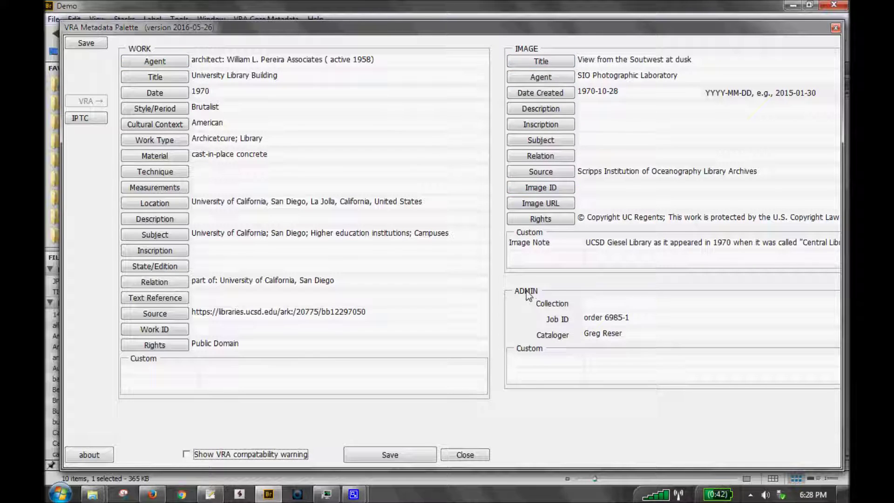
mouse_move(553, 301)
click(186, 371)
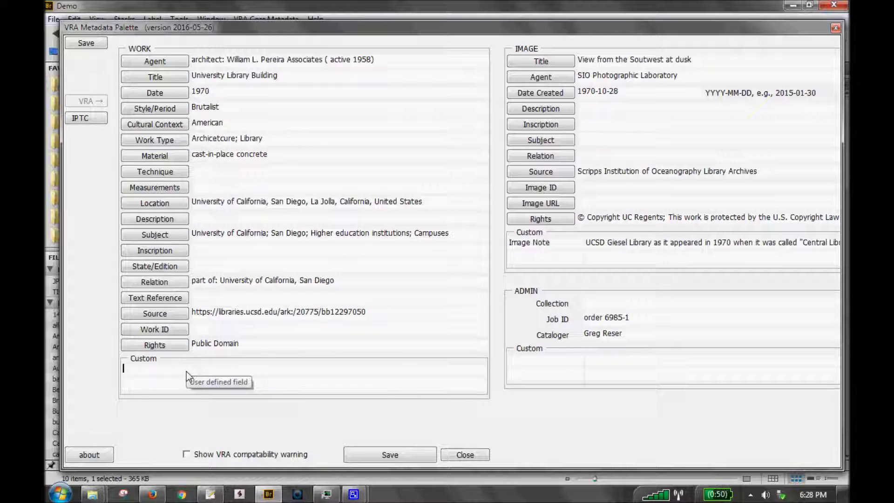
Add a custom work entry named 'local ID' with the value 1234.
text(local ID)
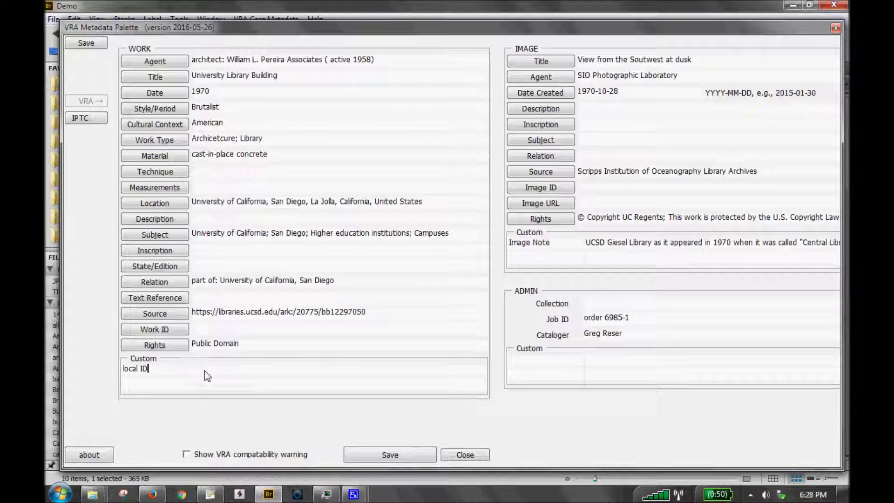
click(205, 371)
text(1234)
Switch the palette to the image's IPTC Summary view.
click(83, 119)
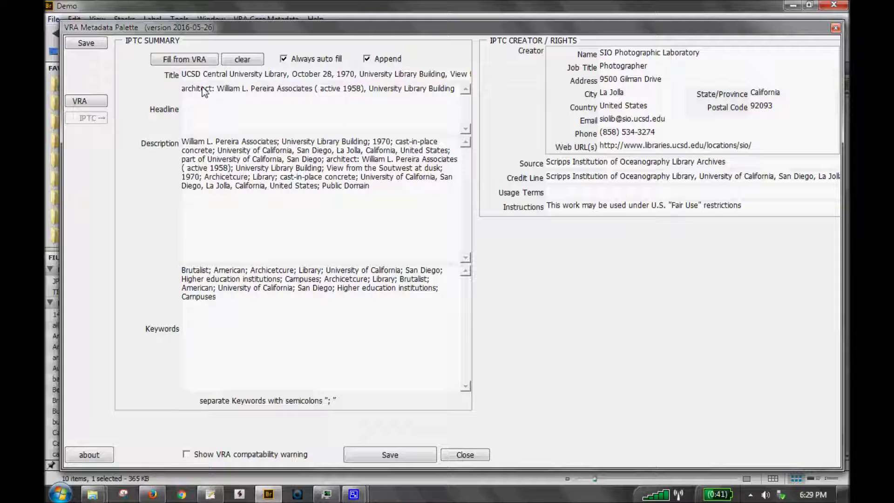
Clear the IPTC title, headline, description and keywords, then refill them from the VRA record.
click(243, 60)
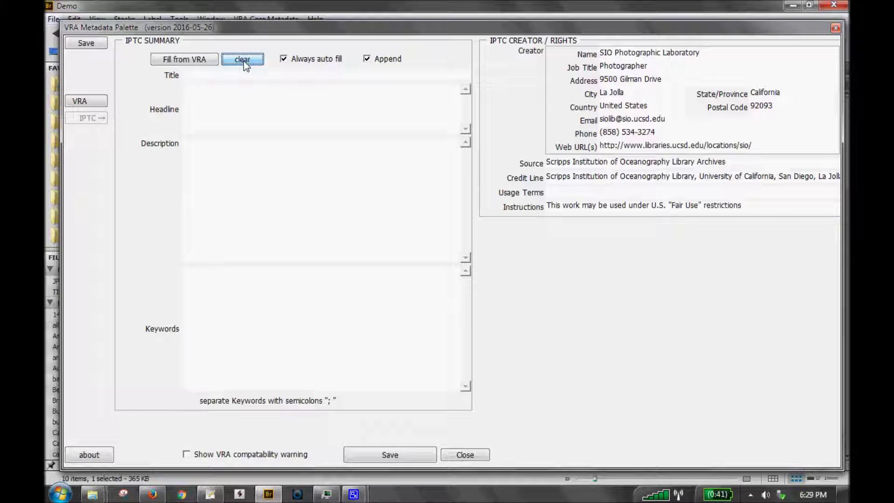
click(202, 61)
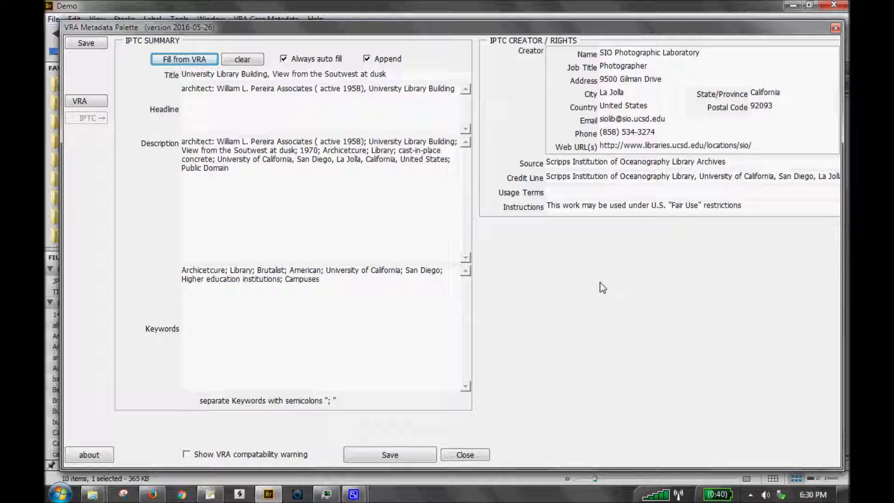
click(87, 102)
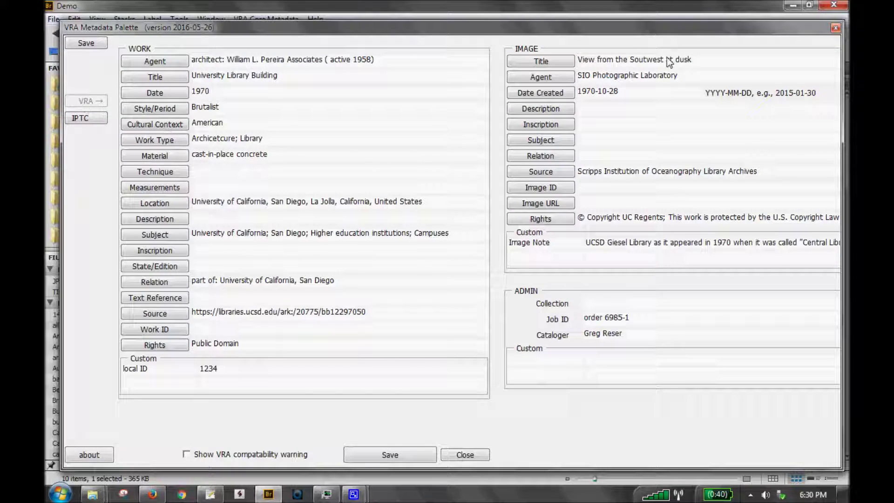
Browse the image's indexed Title, Agent, Date and Description fields, then the work's indexed fields.
click(540, 63)
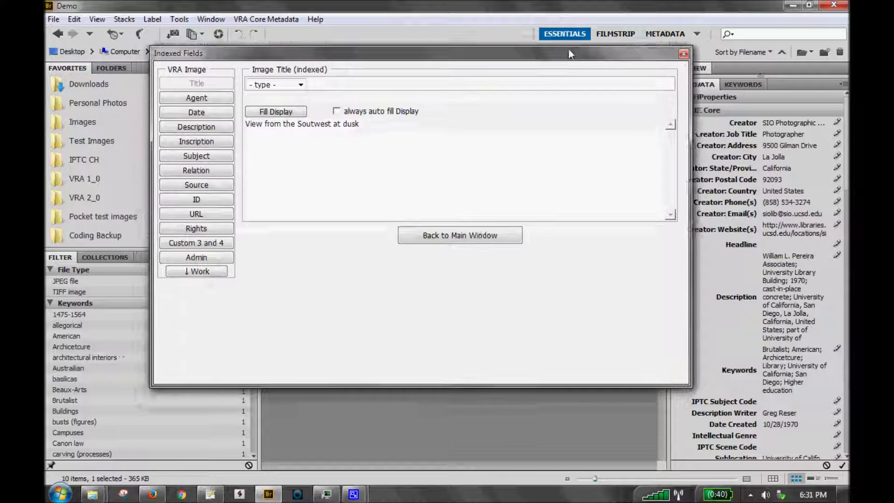
drag(575, 45, 580, 43)
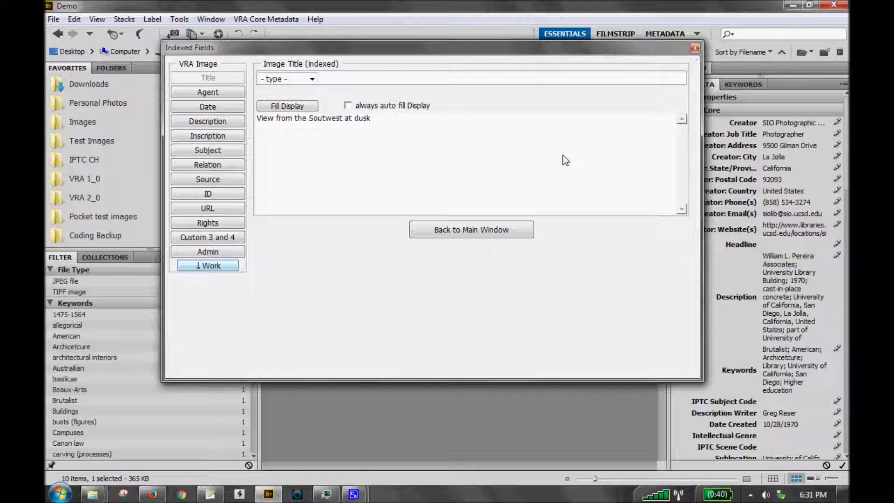
click(228, 94)
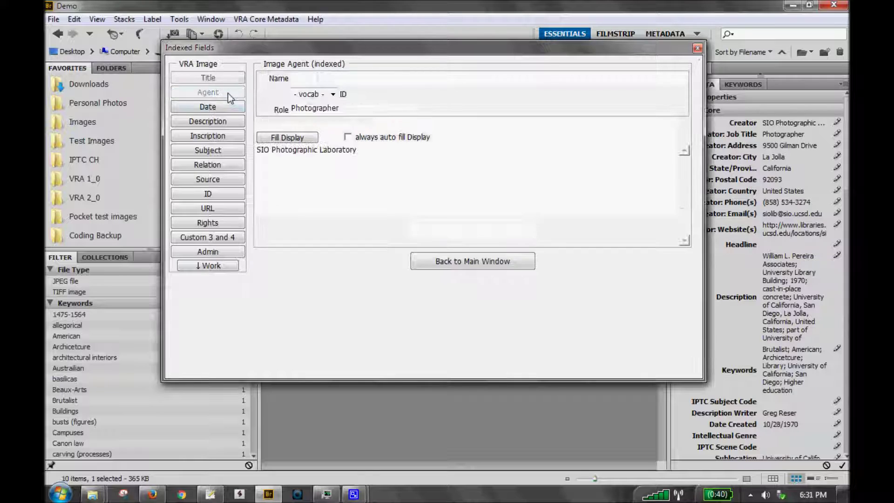
click(221, 109)
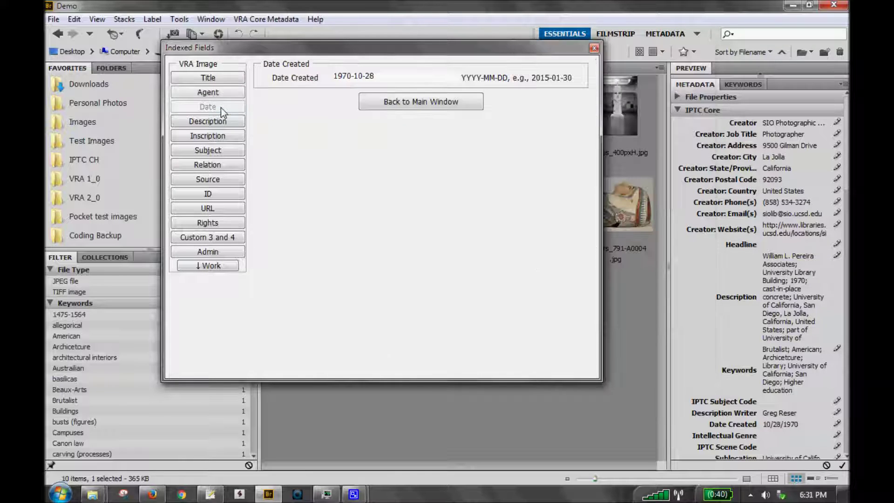
click(217, 120)
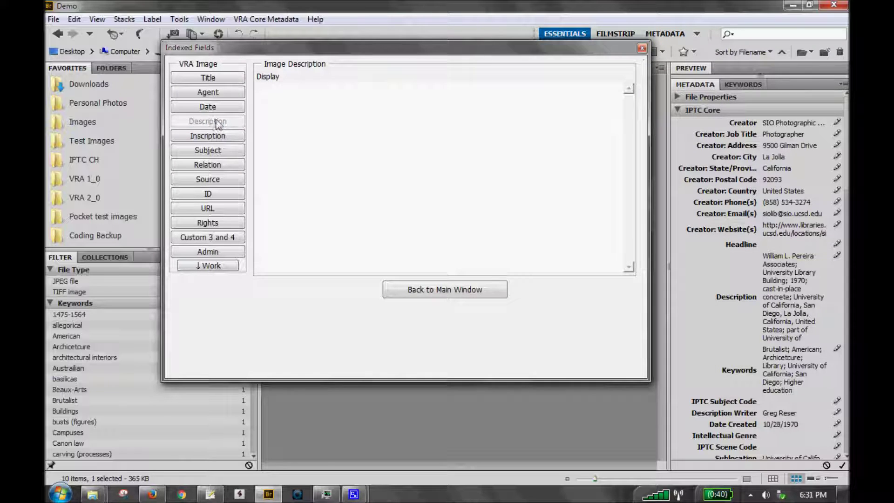
click(209, 269)
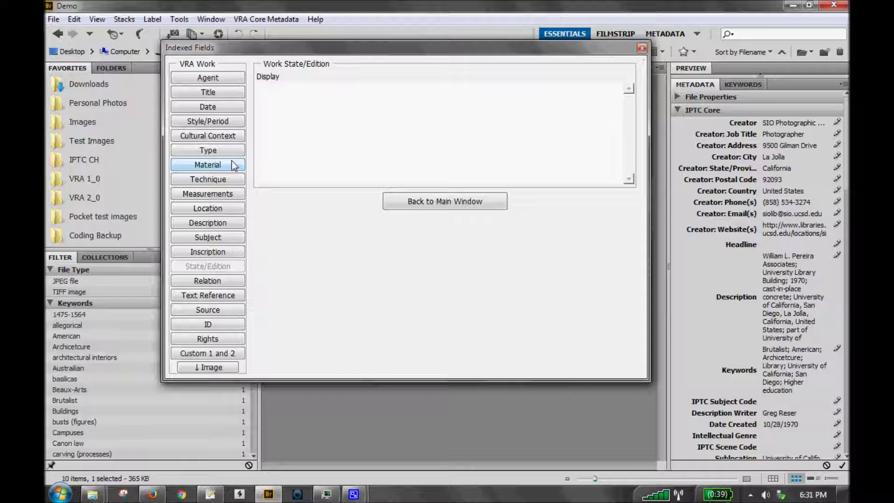
click(457, 202)
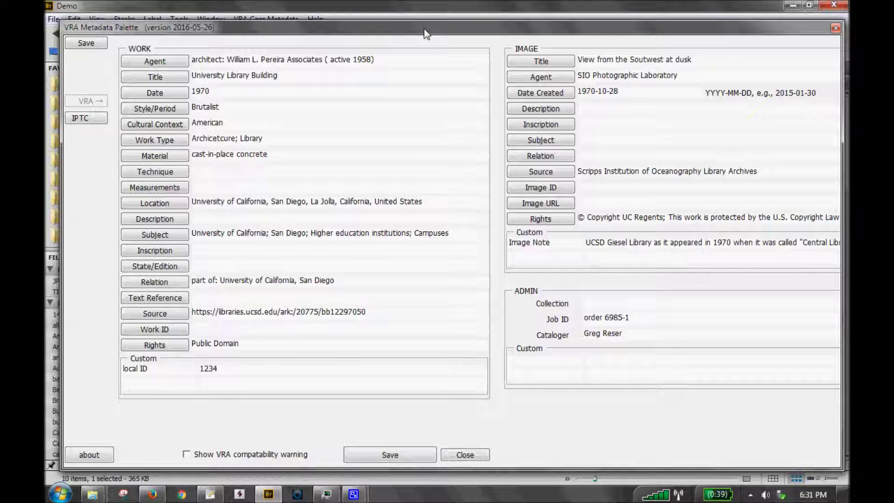
Save the edited VRA record into the image, raising its size from 365 KB to 368 KB.
drag(425, 33, 509, 48)
drag(559, 71, 756, 53)
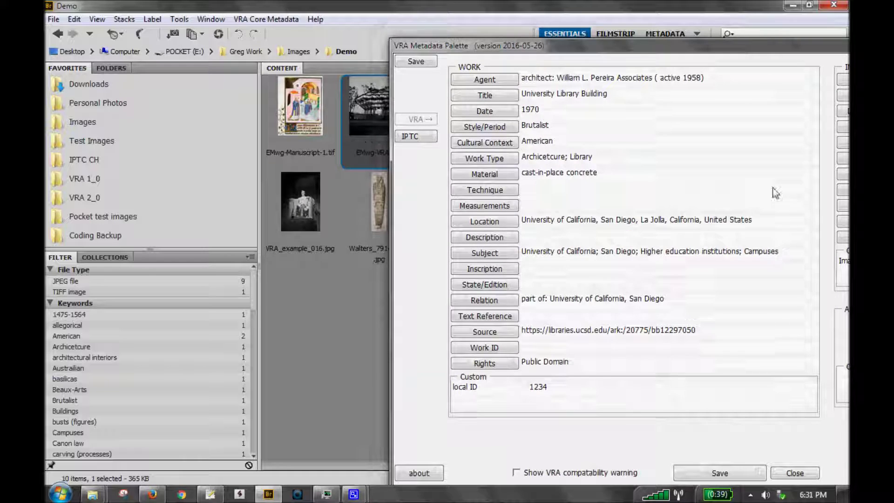
click(751, 473)
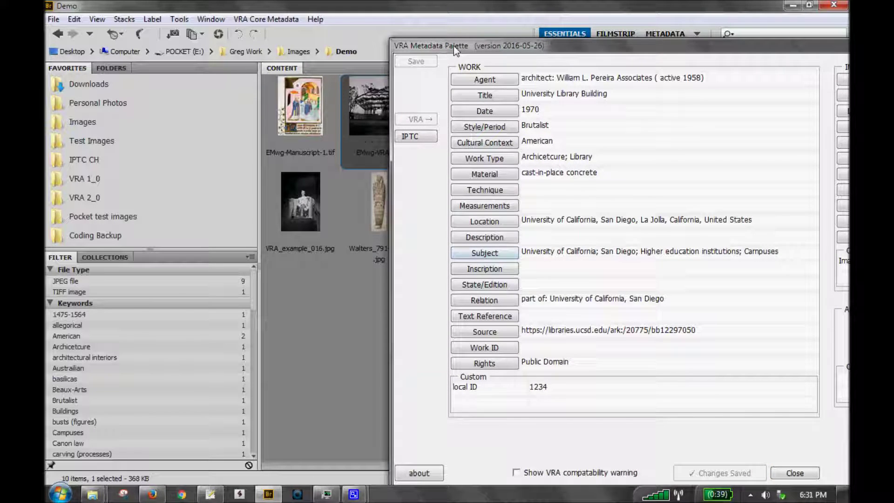
drag(454, 45, 529, 60)
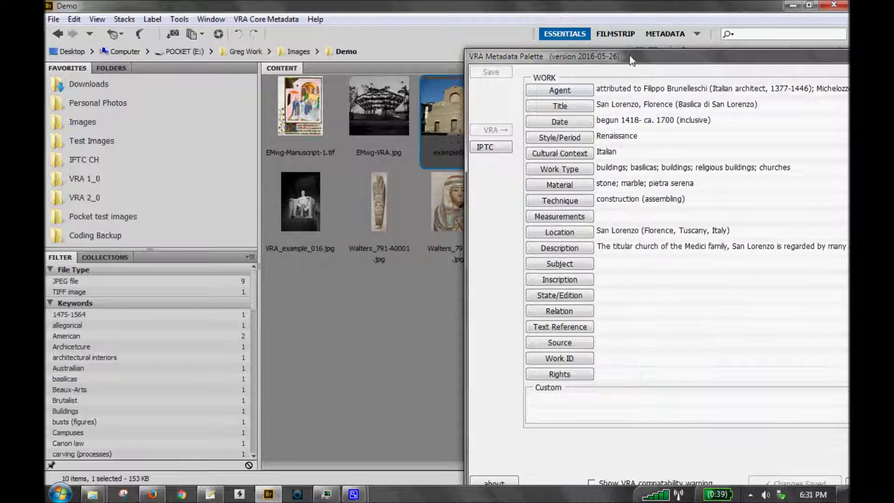
Reposition the palette to show the San Lorenzo record's image and admin sections.
drag(633, 53, 294, 32)
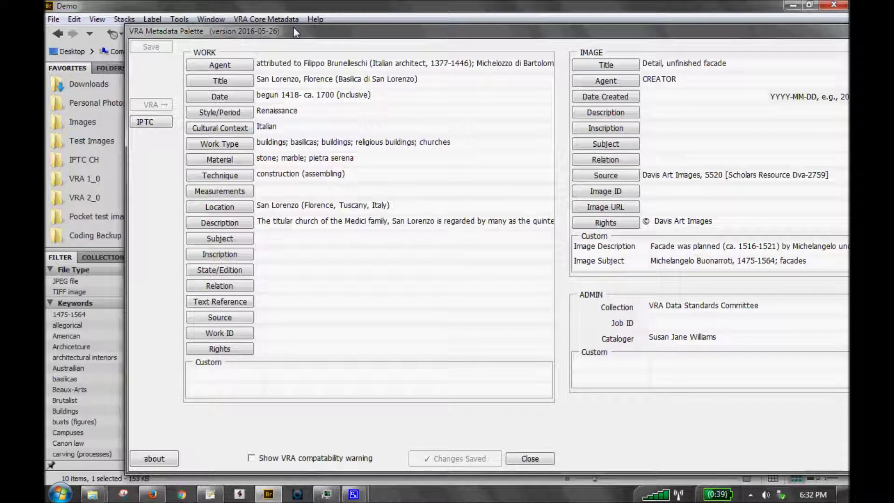
drag(294, 29, 348, 27)
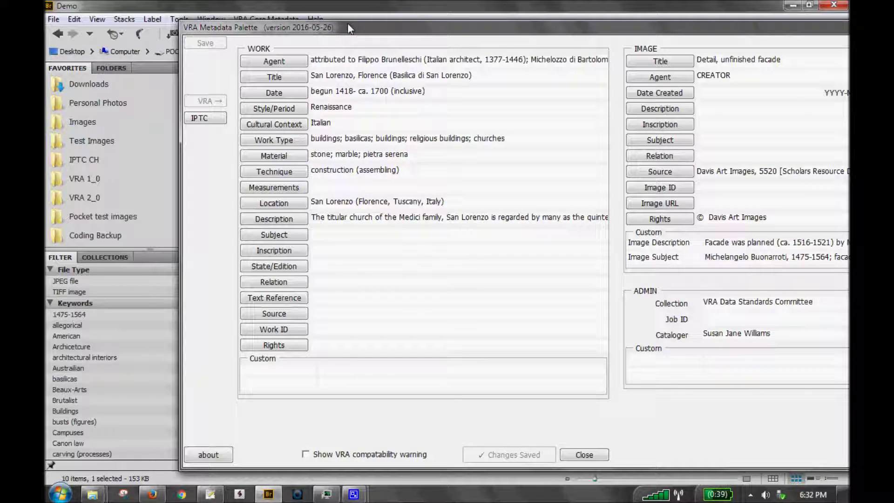
drag(348, 24, 234, 32)
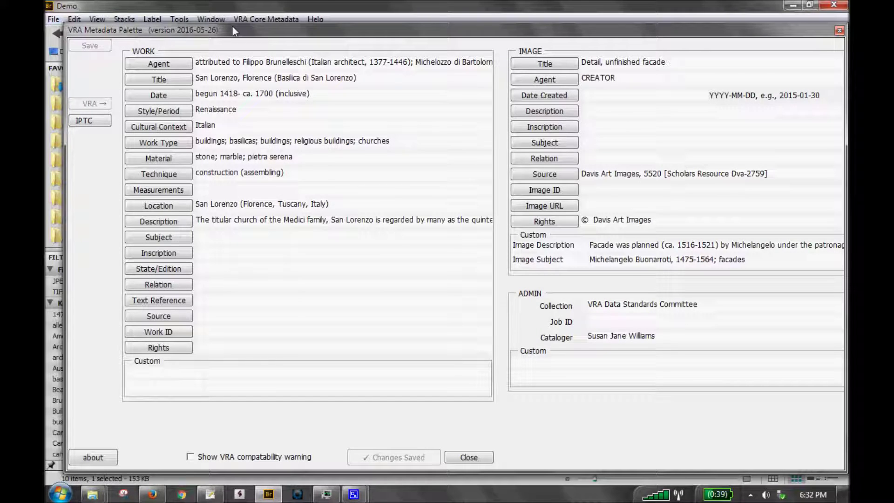